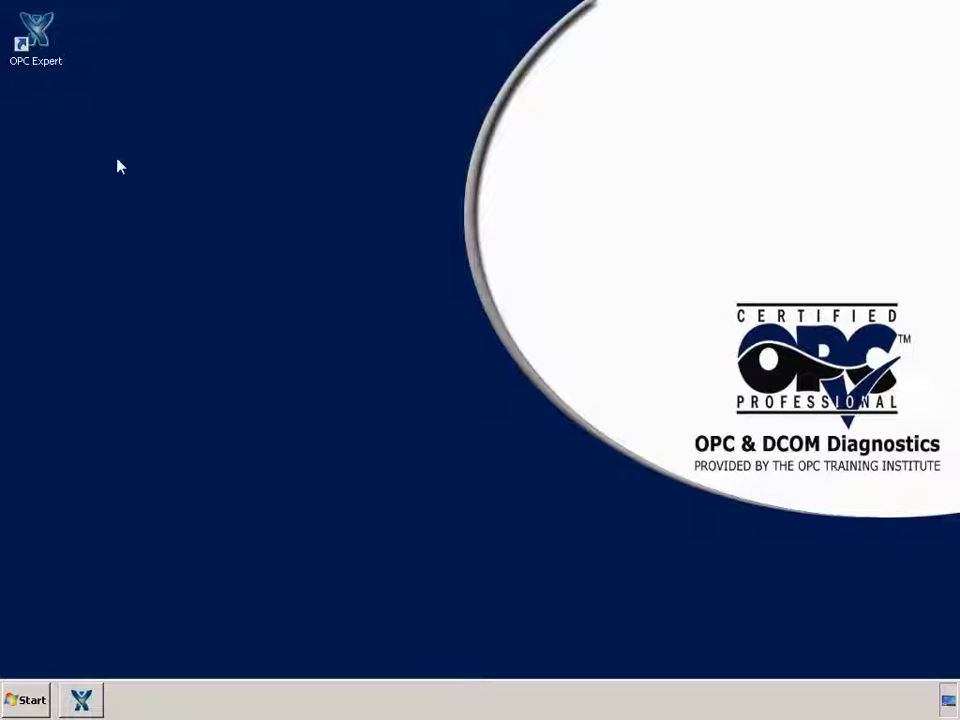
# Launch OPC Expert and browse MINING > Kepware Communications Server > Factory > OPCTI to list its tags
pyautogui.doubleClick(40, 35)
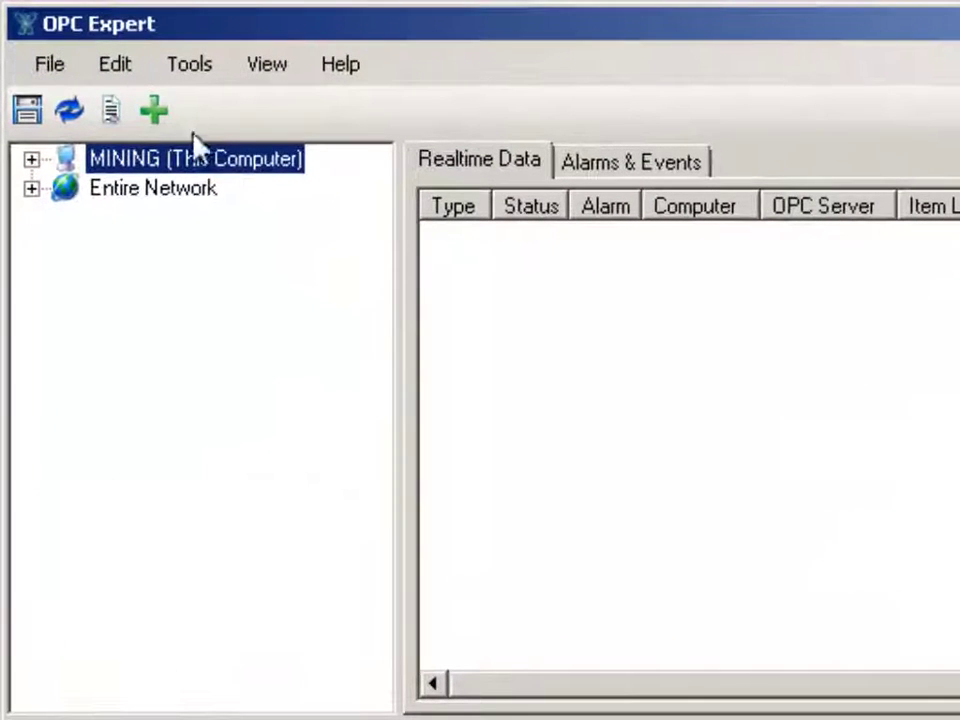
pyautogui.doubleClick(288, 165)
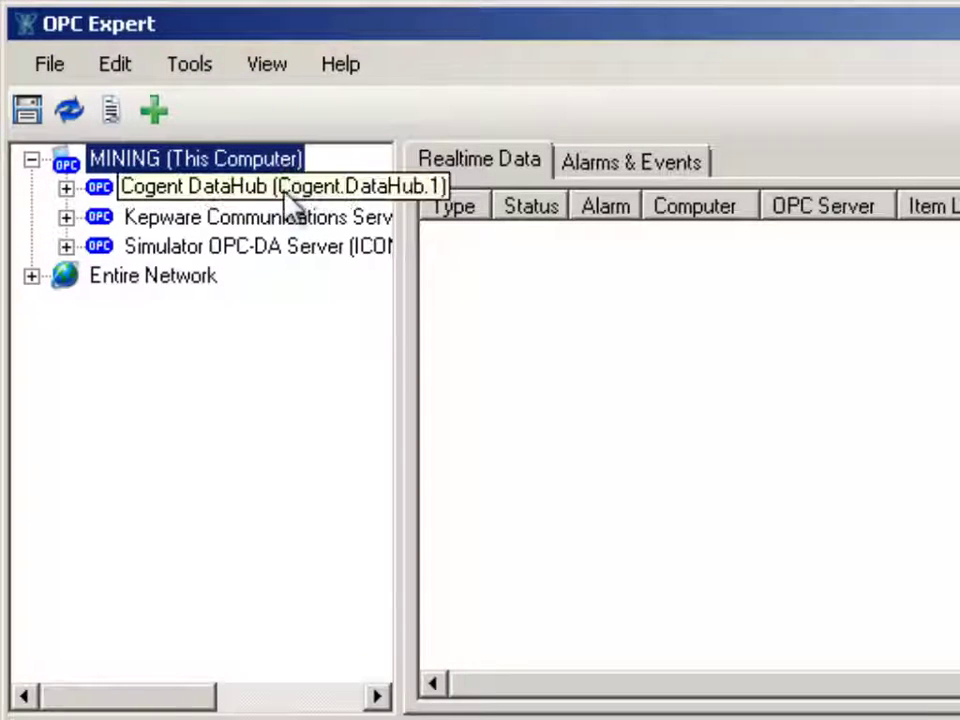
pyautogui.doubleClick(296, 220)
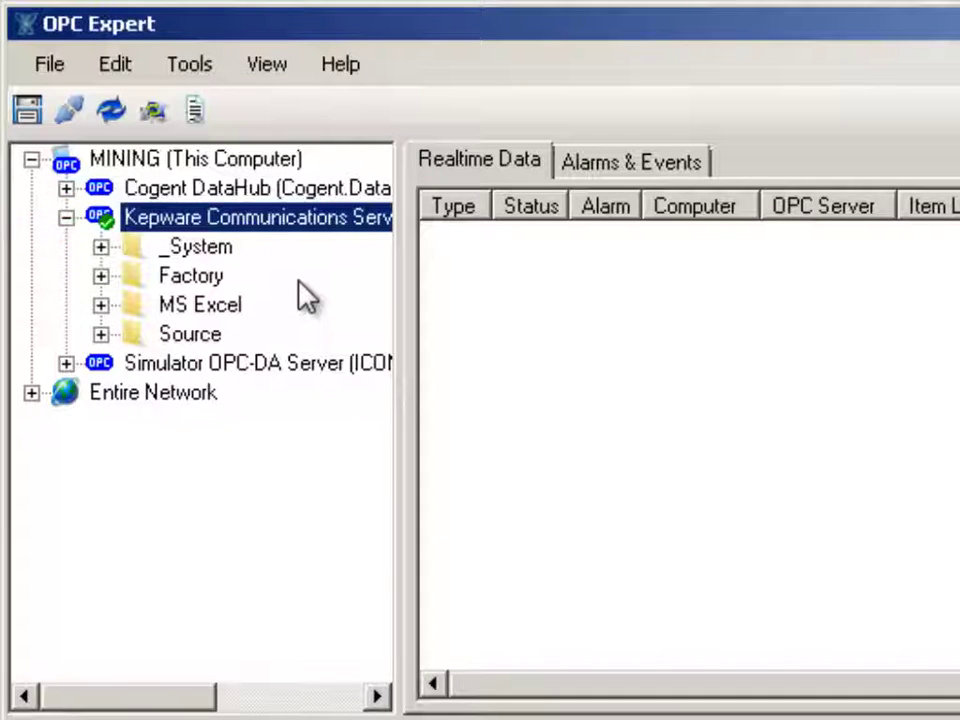
pyautogui.doubleClick(212, 278)
pyautogui.doubleClick(246, 393)
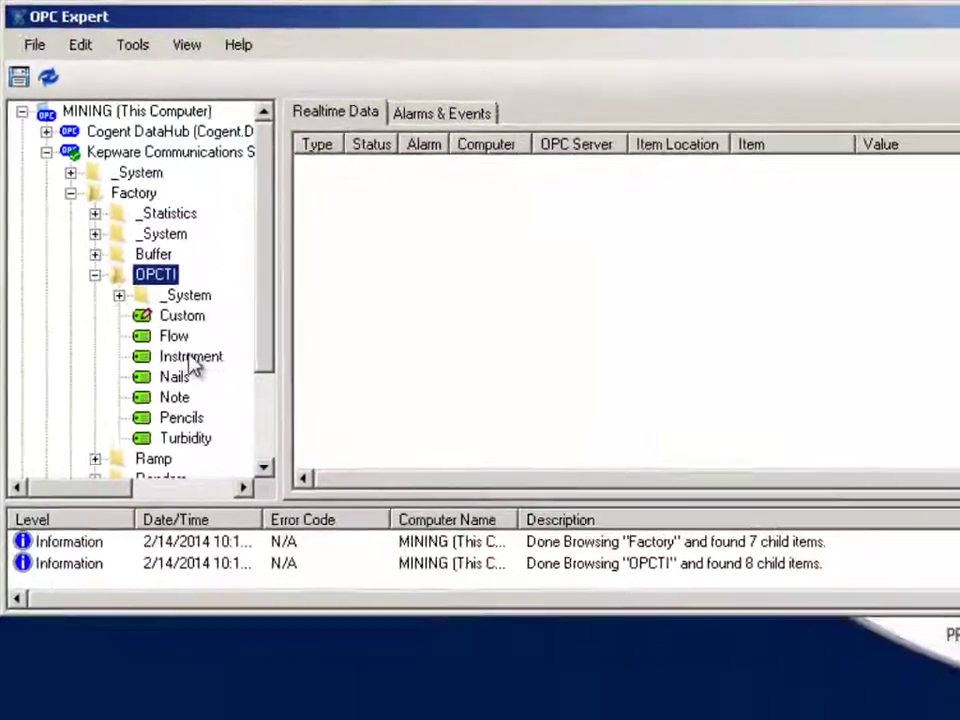
# Subscribe to the Flow, Instrument, Nails, Note, Pencils and Turbidity tags
pyautogui.click(166, 320)
pyautogui.doubleClick(168, 320)
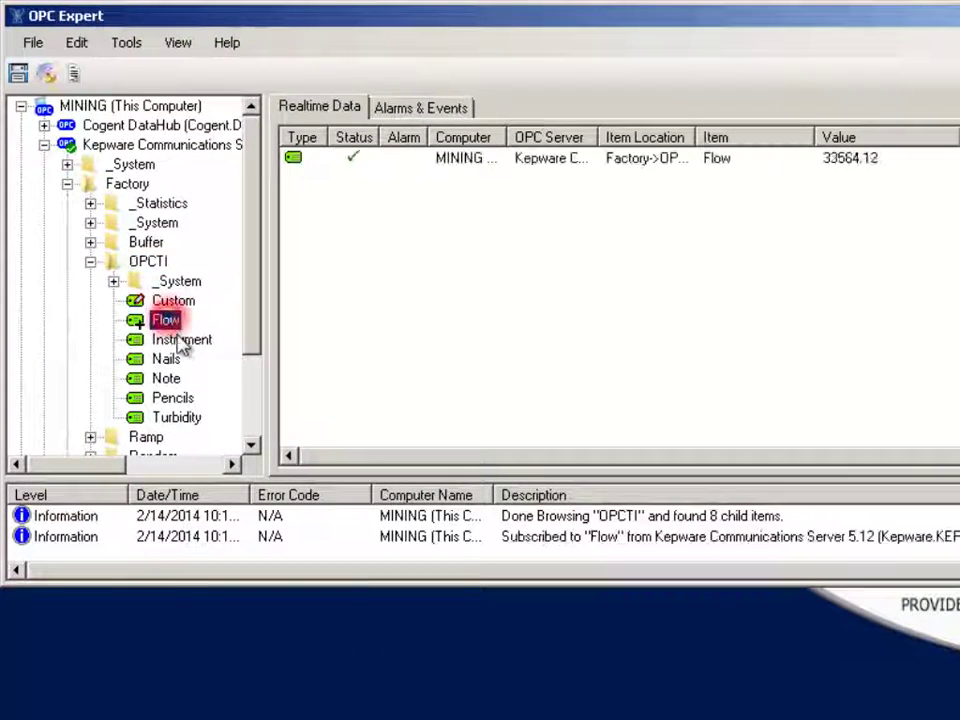
pyautogui.doubleClick(180, 341)
pyautogui.doubleClick(168, 359)
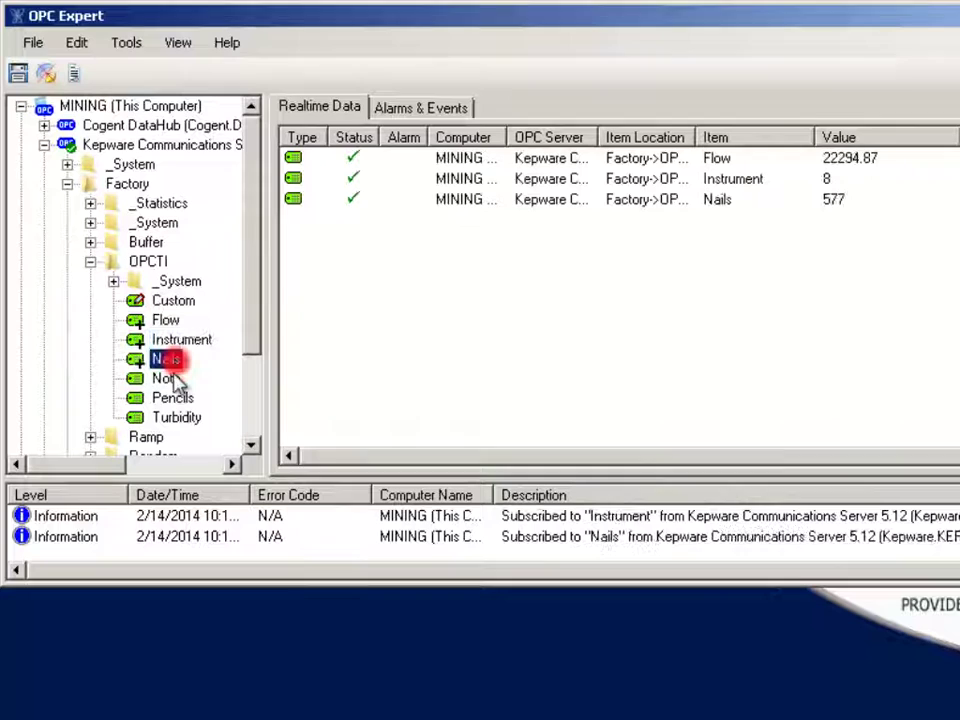
pyautogui.doubleClick(165, 379)
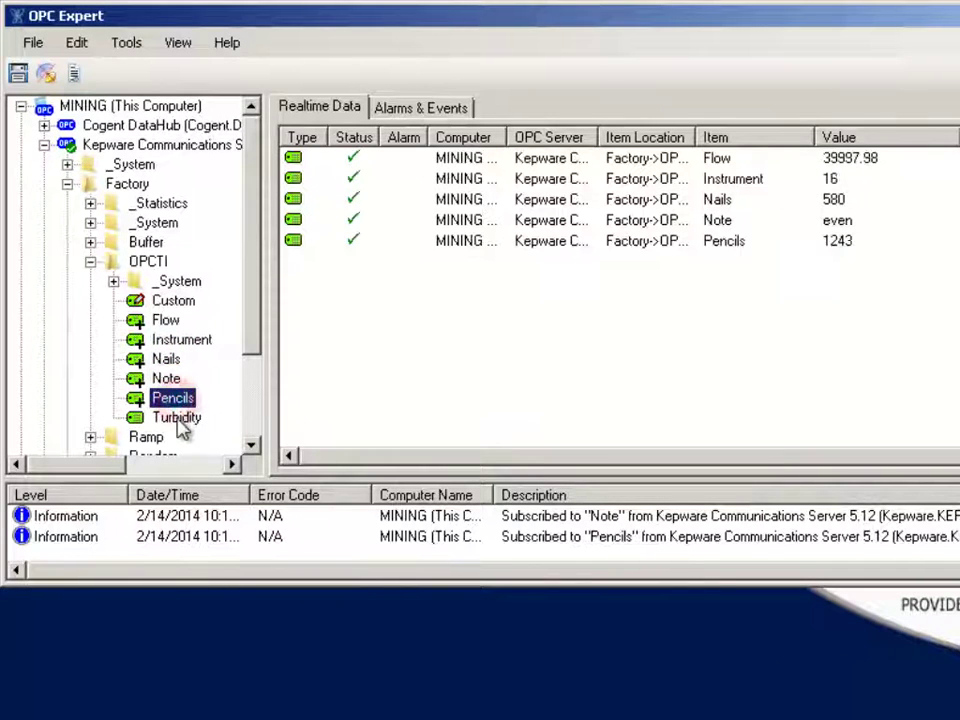
pyautogui.doubleClick(178, 418)
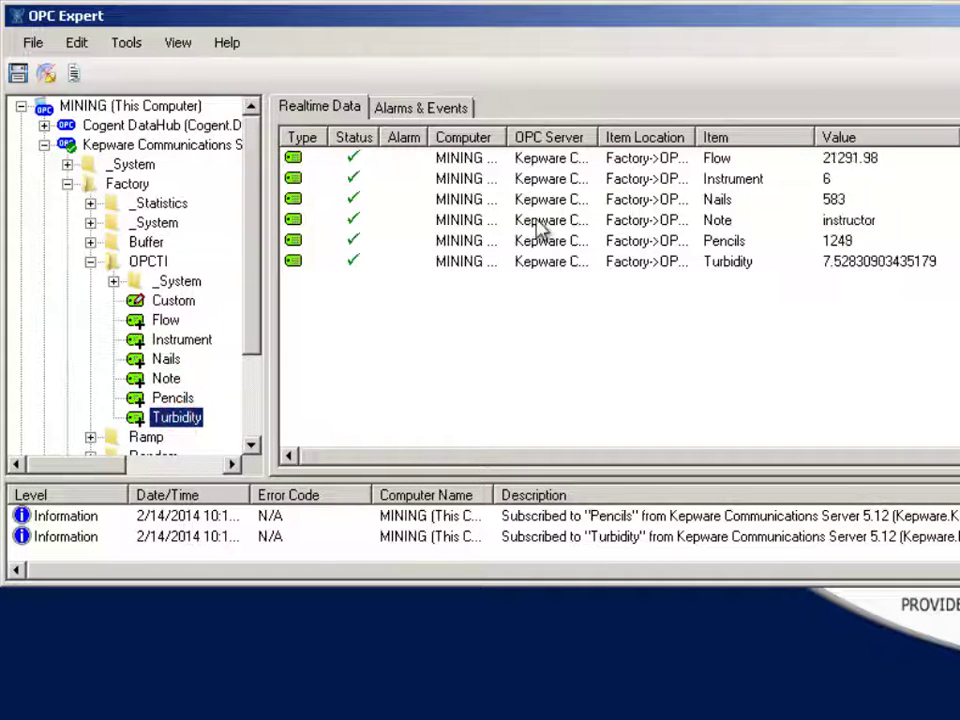
# Open a live Trend chart of the Instrument item
pyautogui.click(647, 186)
pyautogui.rightClick(650, 188)
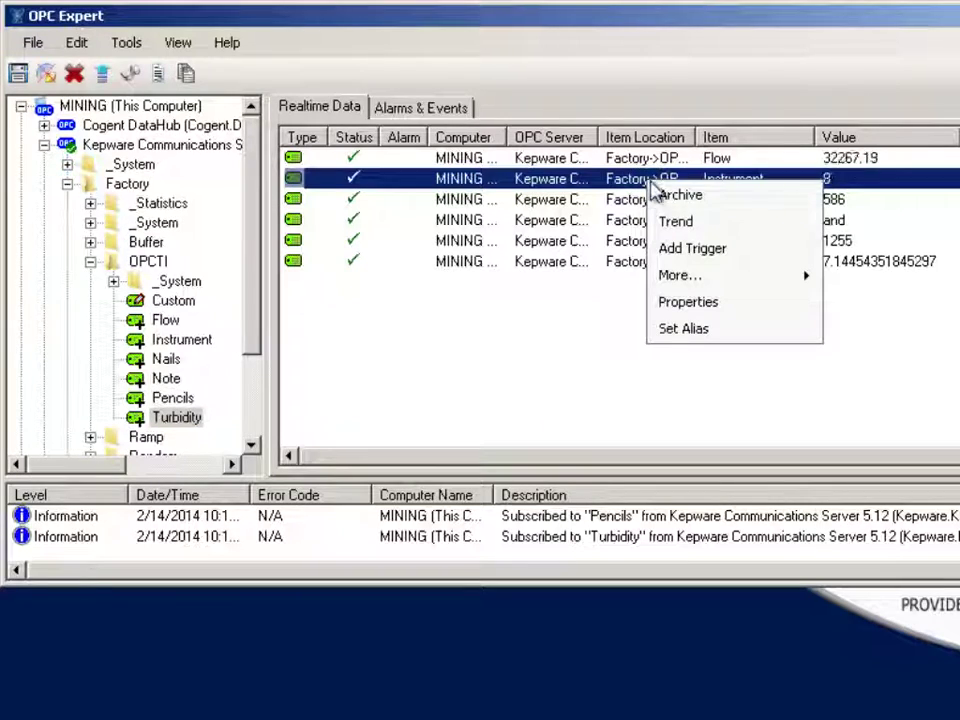
pyautogui.click(699, 224)
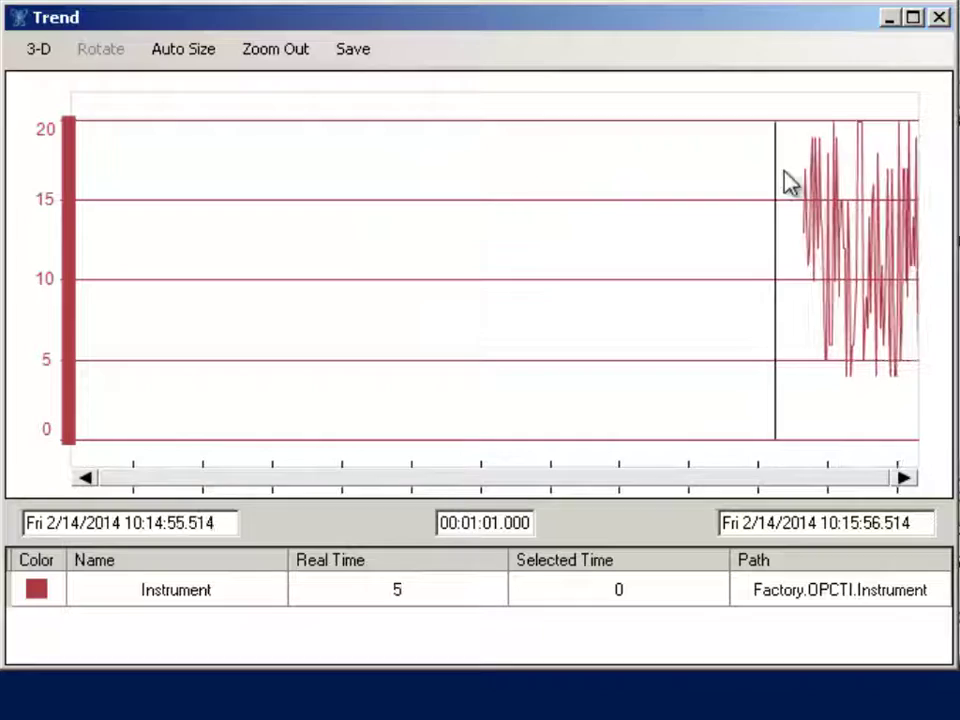
# Zoom the Instrument trend to about four seconds, scroll back and read earlier values like 19.23
pyautogui.click(836, 178)
pyautogui.moveTo(842, 176); pyautogui.dragTo(897, 210)
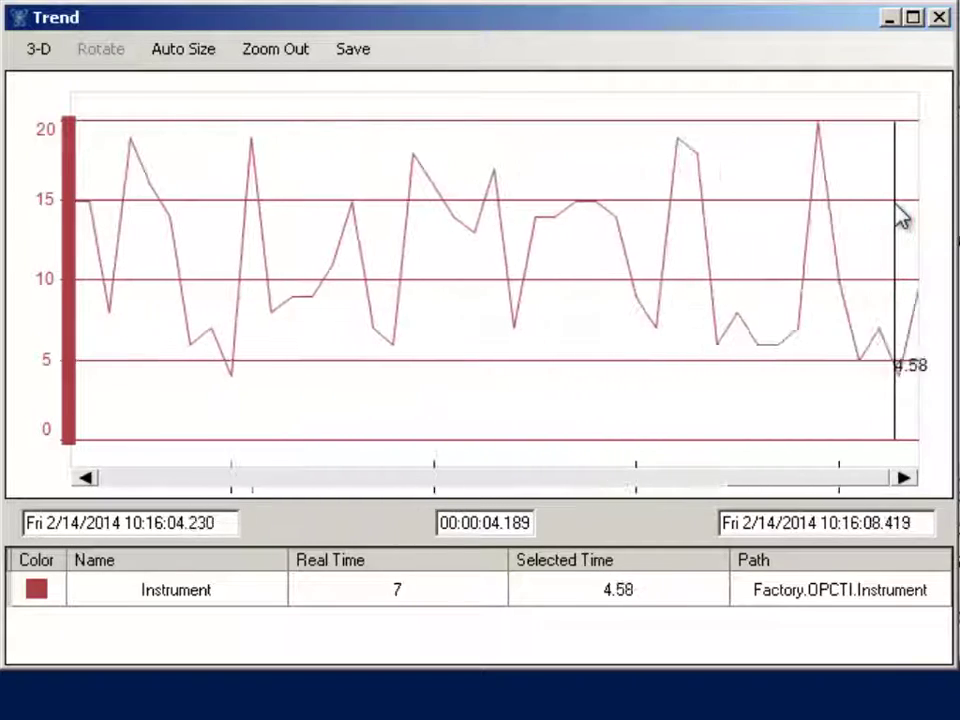
pyautogui.moveTo(838, 479); pyautogui.dragTo(576, 482)
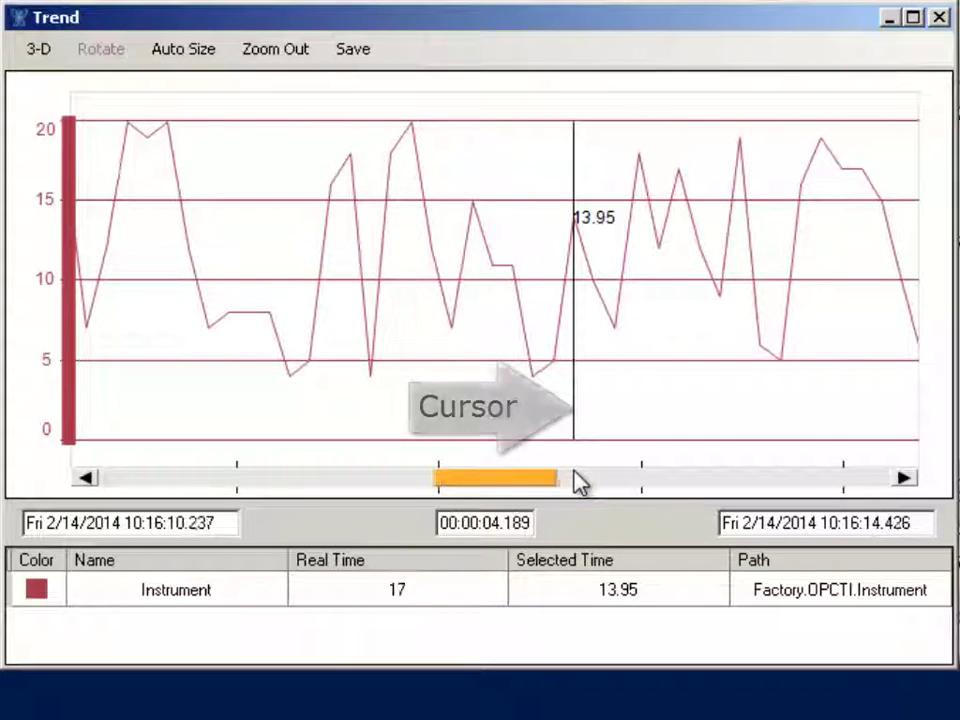
pyautogui.moveTo(578, 482); pyautogui.dragTo(563, 477)
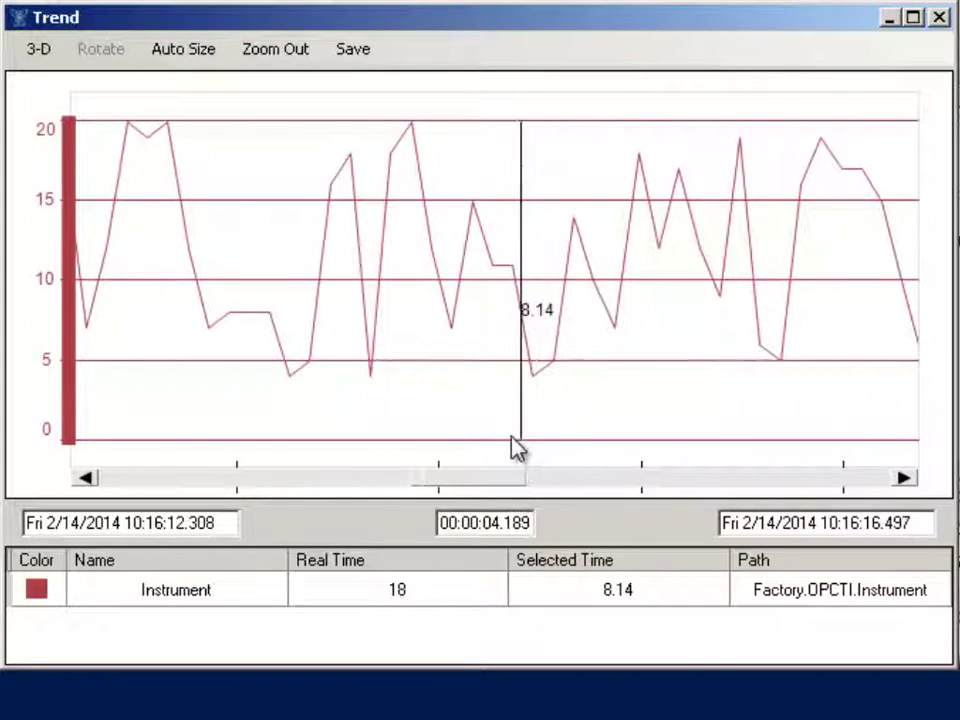
pyautogui.moveTo(512, 440); pyautogui.dragTo(469, 429)
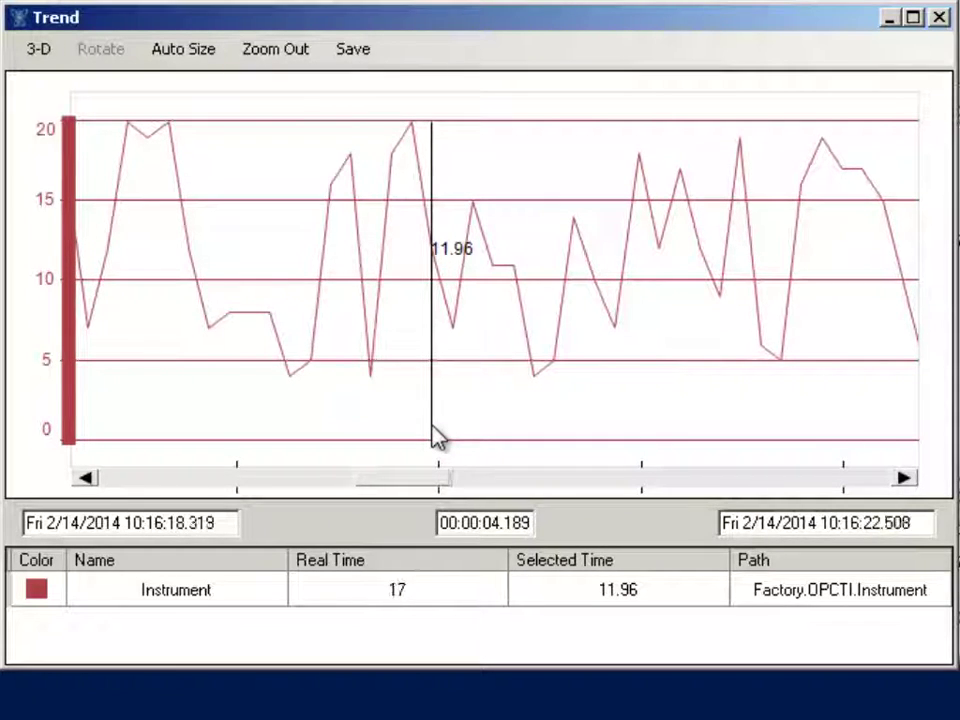
pyautogui.moveTo(418, 450)
pyautogui.mouseDown()
pyautogui.moveTo(407, 467)
pyautogui.moveTo(930, 489)
pyautogui.mouseUp()
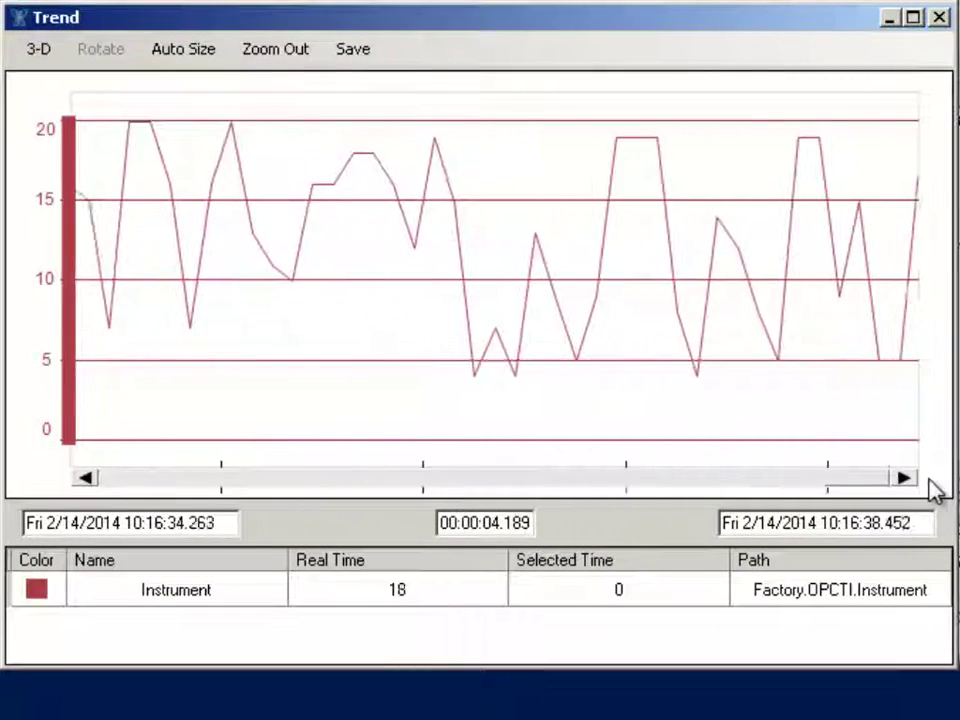
# Mark a span around the peak and zoom the Instrument trend out to about 28 seconds
pyautogui.click(851, 437)
pyautogui.click(800, 420)
pyautogui.moveTo(757, 428); pyautogui.dragTo(708, 428)
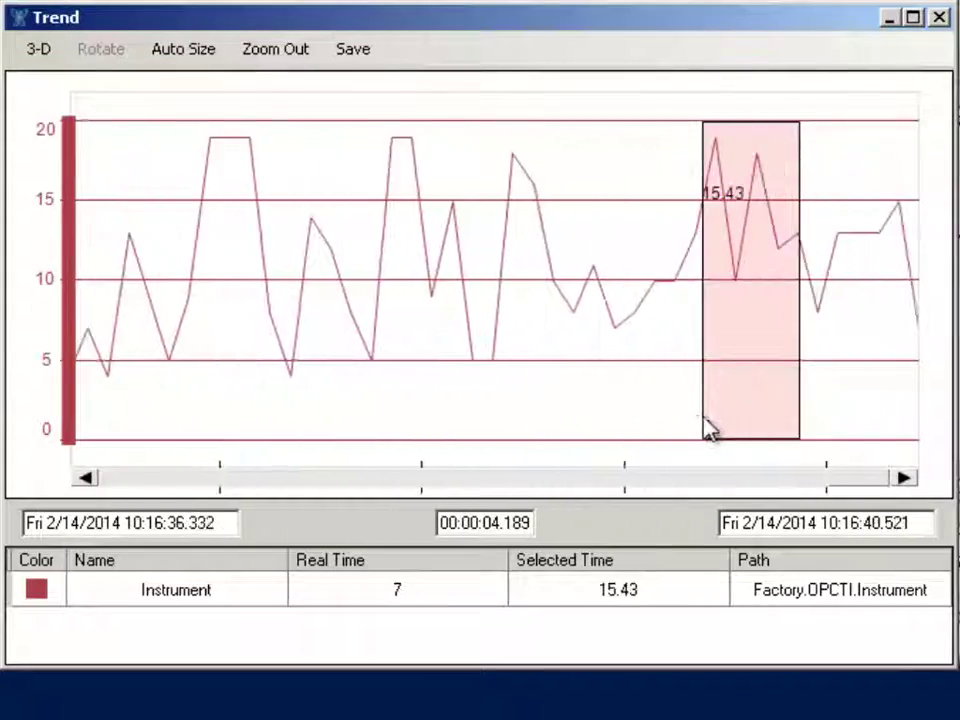
pyautogui.click(674, 420)
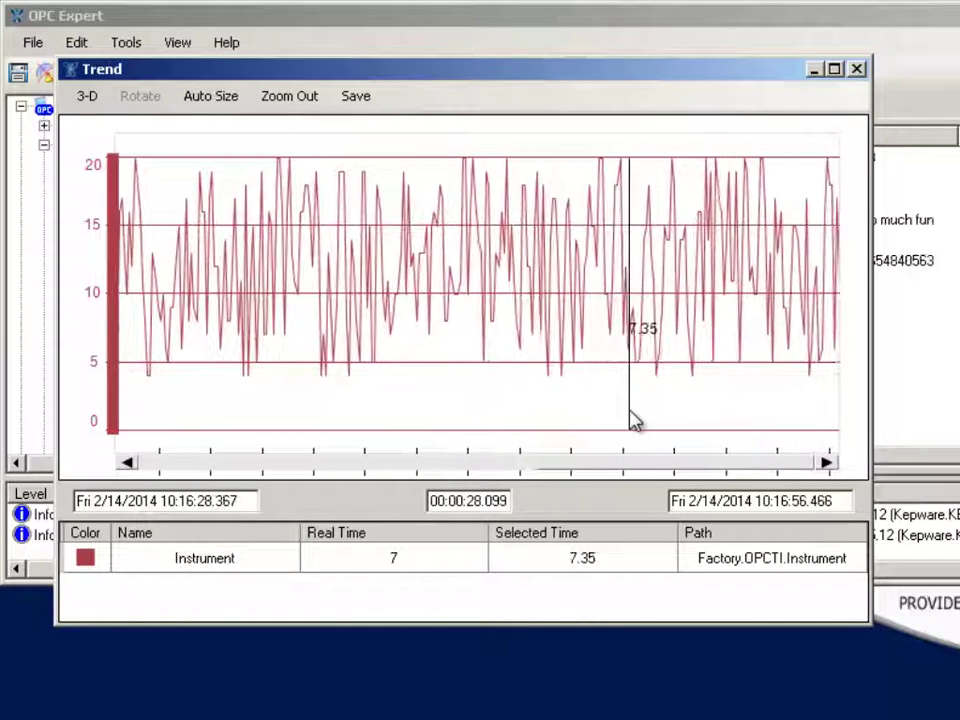
# Enlarge the main window's live data list and select Nails, Pencils and Turbidity for actions
pyautogui.click(904, 412)
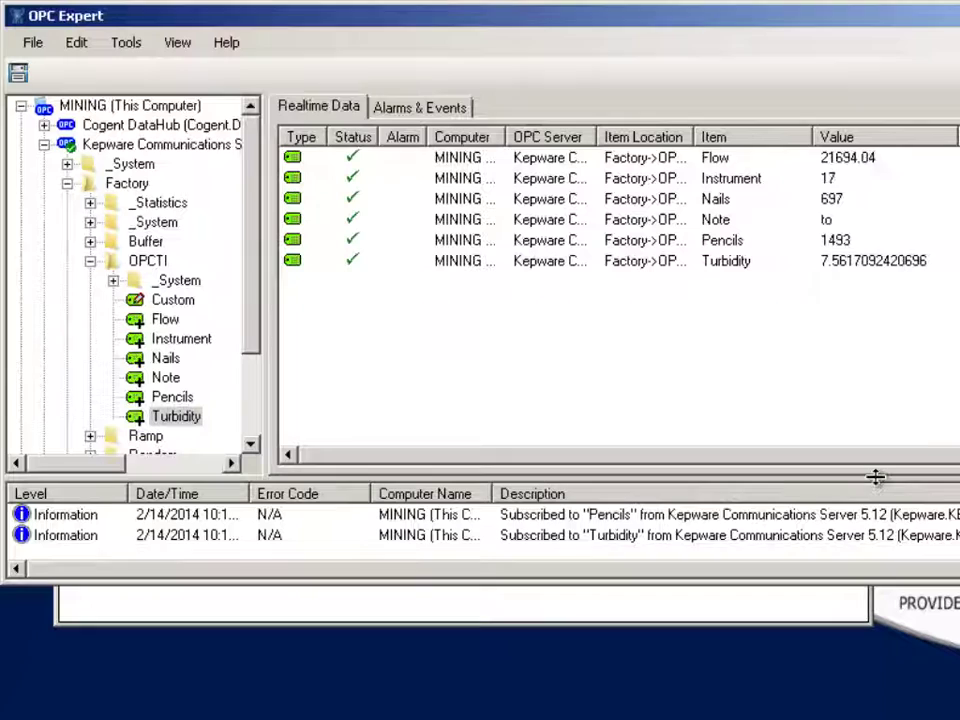
pyautogui.moveTo(875, 480)
pyautogui.mouseDown()
pyautogui.moveTo(878, 566)
pyautogui.moveTo(880, 422)
pyautogui.mouseUp()
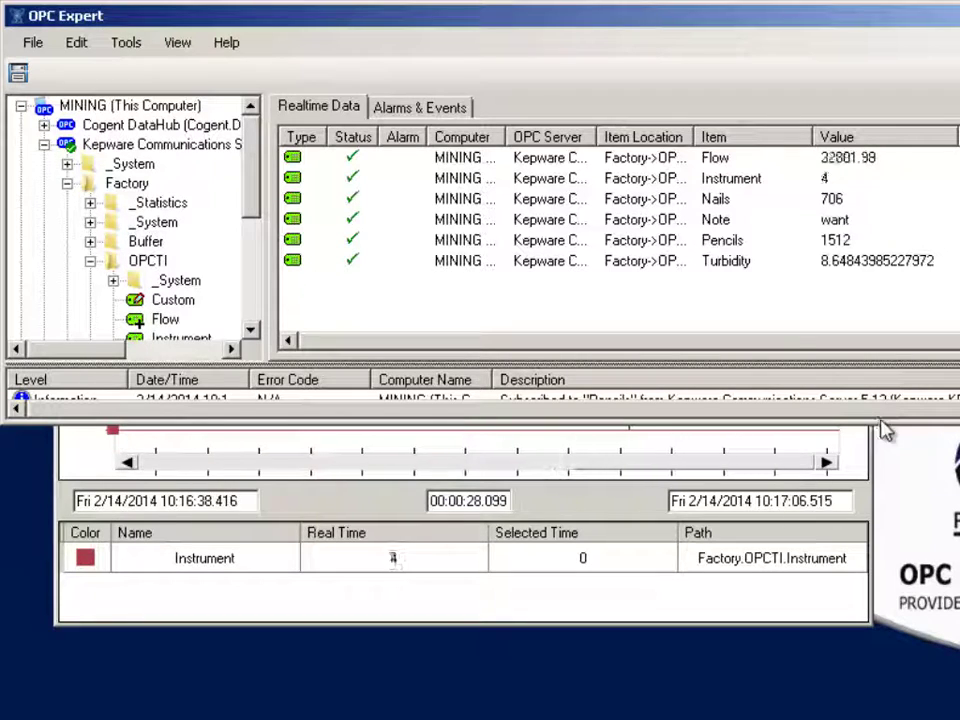
pyautogui.click(724, 203)
pyautogui.keyDown('ctrl'); pyautogui.click(722, 242); pyautogui.keyUp('ctrl')
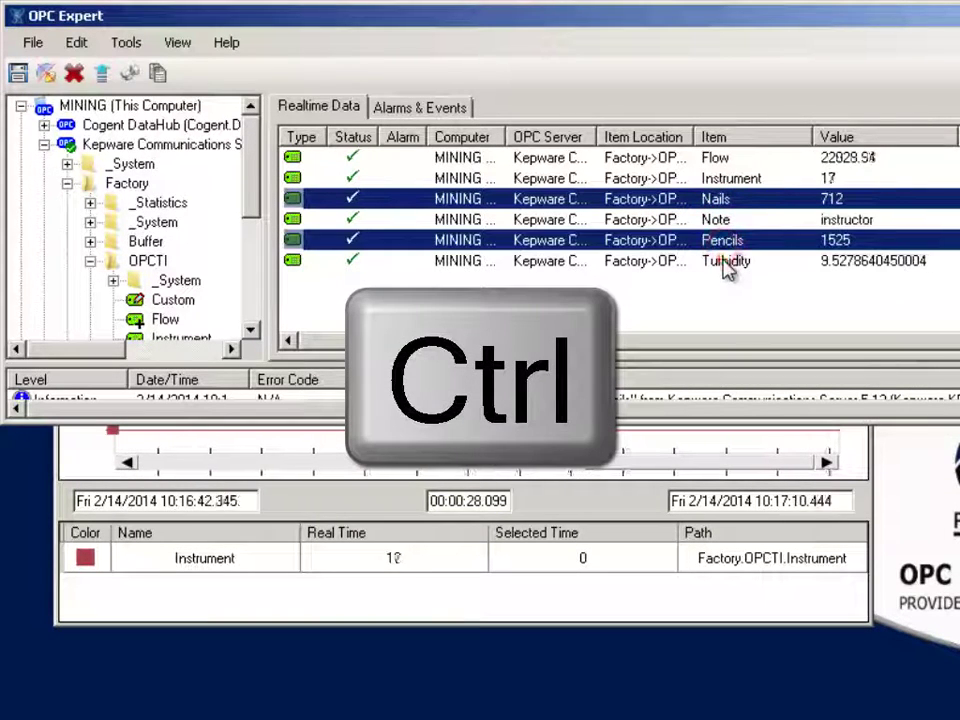
pyautogui.keyDown('ctrl'); pyautogui.click(726, 264); pyautogui.keyUp('ctrl')
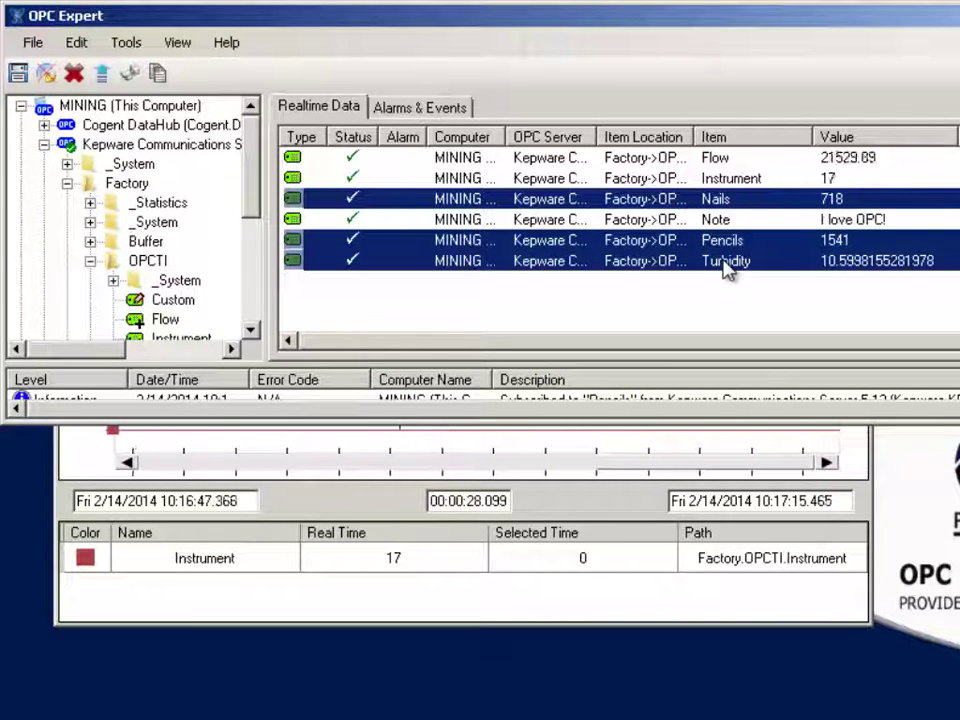
pyautogui.rightClick(727, 269)
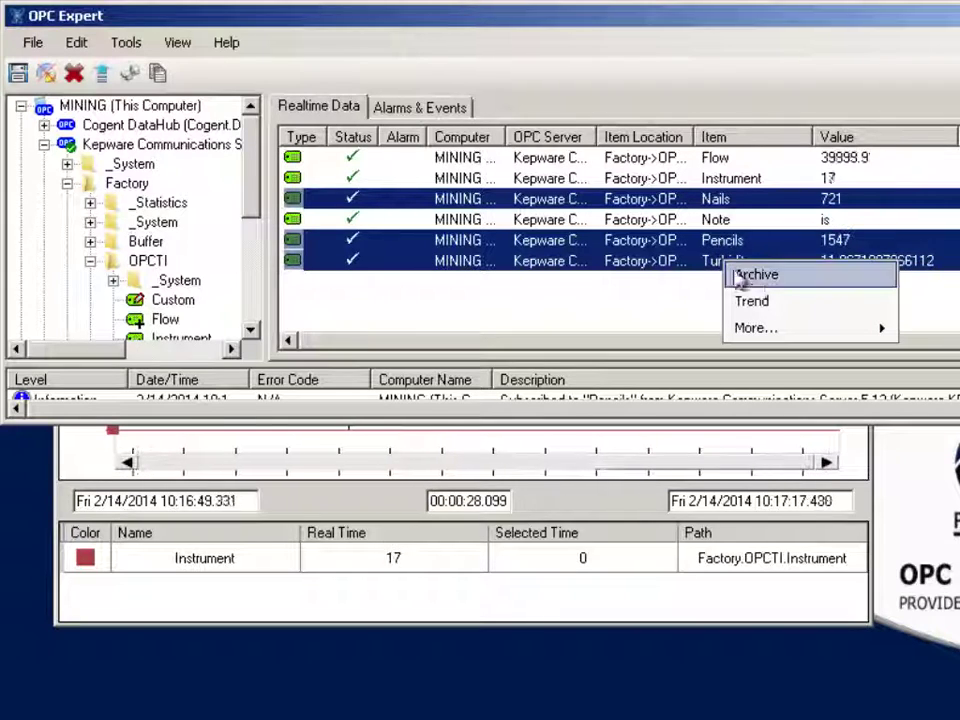
# Open the Nails/Pencils/Turbidity trend, move it aside, and drag Pencils onto the Instrument chart
pyautogui.click(804, 313)
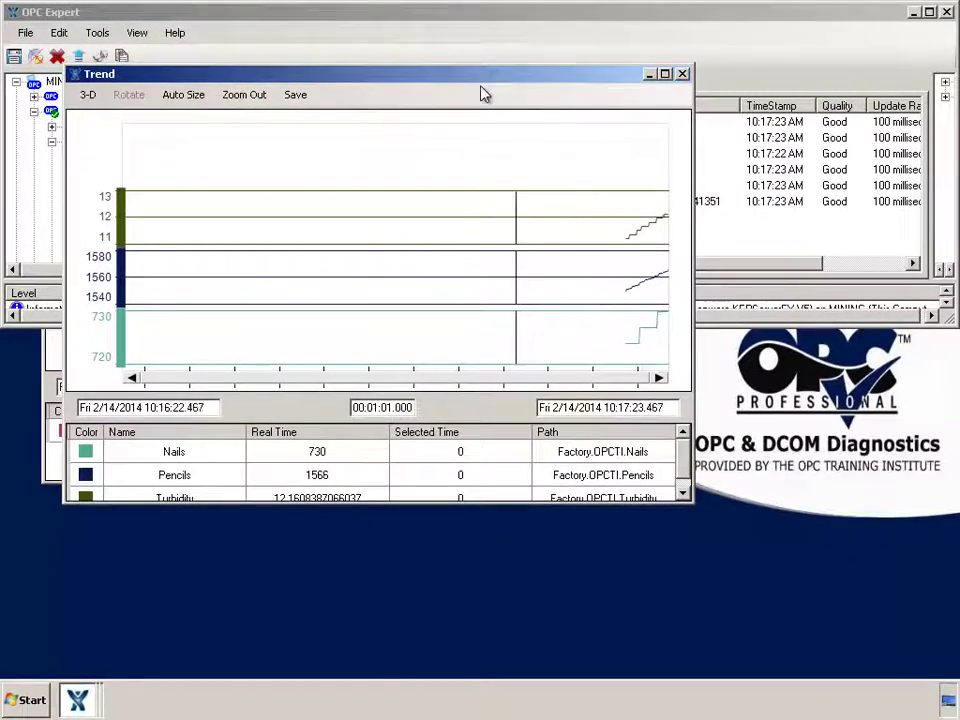
pyautogui.moveTo(502, 85); pyautogui.dragTo(712, 231)
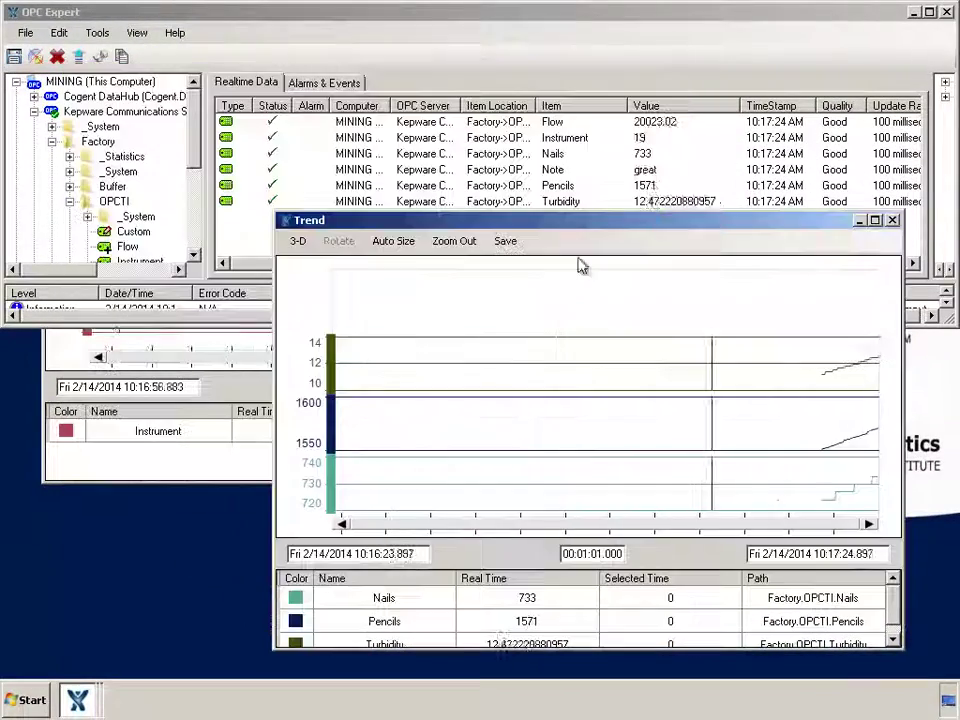
pyautogui.click(220, 452)
pyautogui.moveTo(356, 60); pyautogui.dragTo(325, 226)
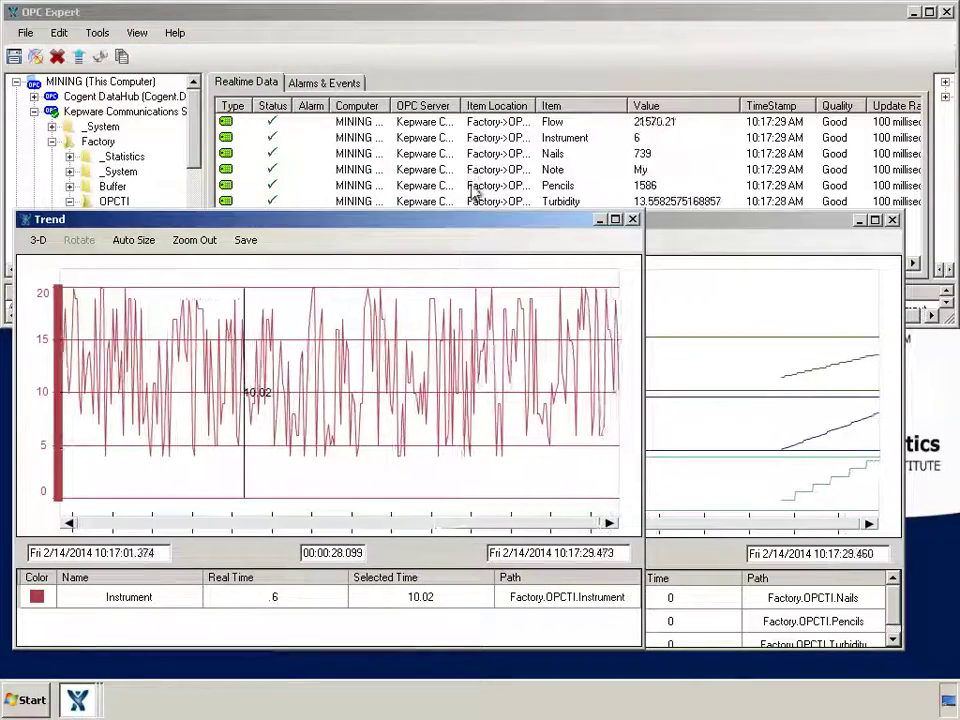
pyautogui.moveTo(472, 190)
pyautogui.mouseDown()
pyautogui.moveTo(375, 350)
pyautogui.moveTo(356, 416)
pyautogui.mouseUp()
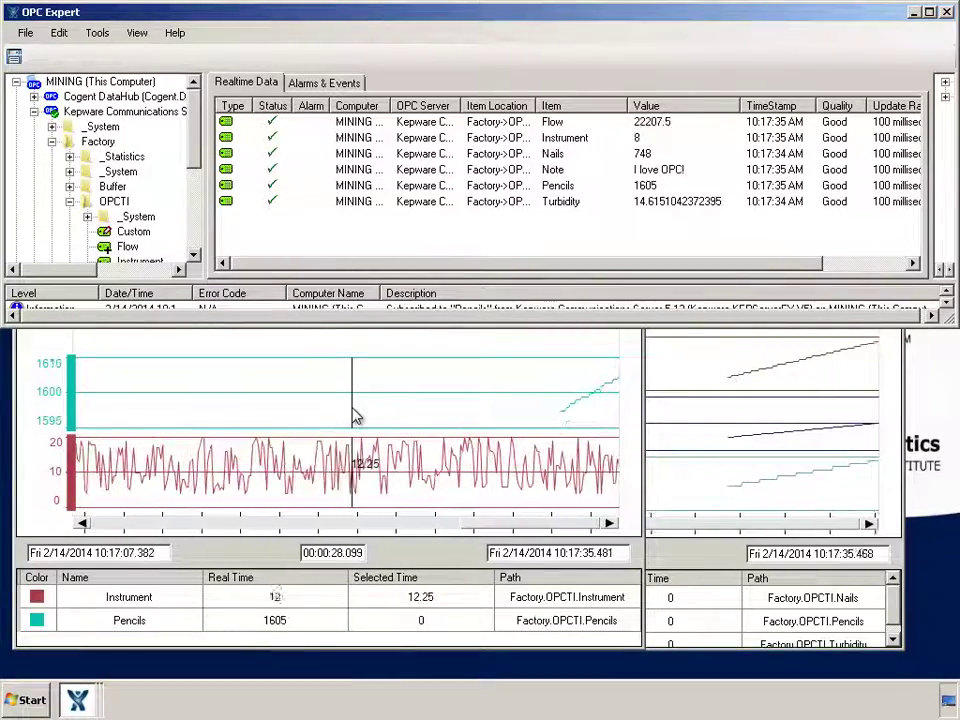
# Auto-size the chart, move the Pencils axis beside Instrument's, and stretch both scales taller
pyautogui.click(355, 416)
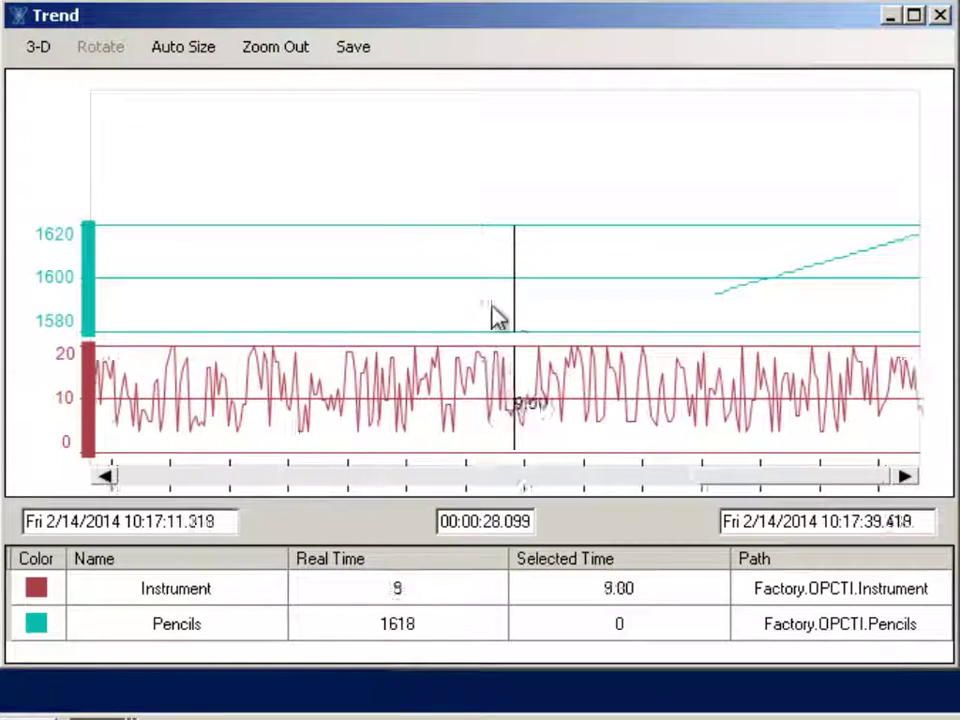
pyautogui.click(90, 228)
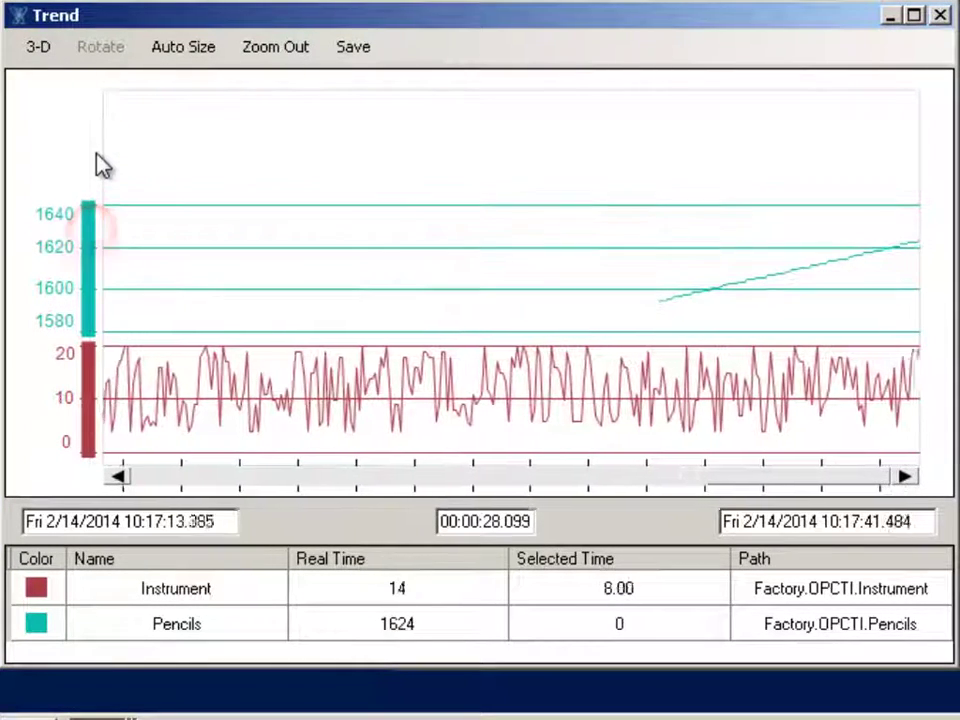
pyautogui.click(182, 95)
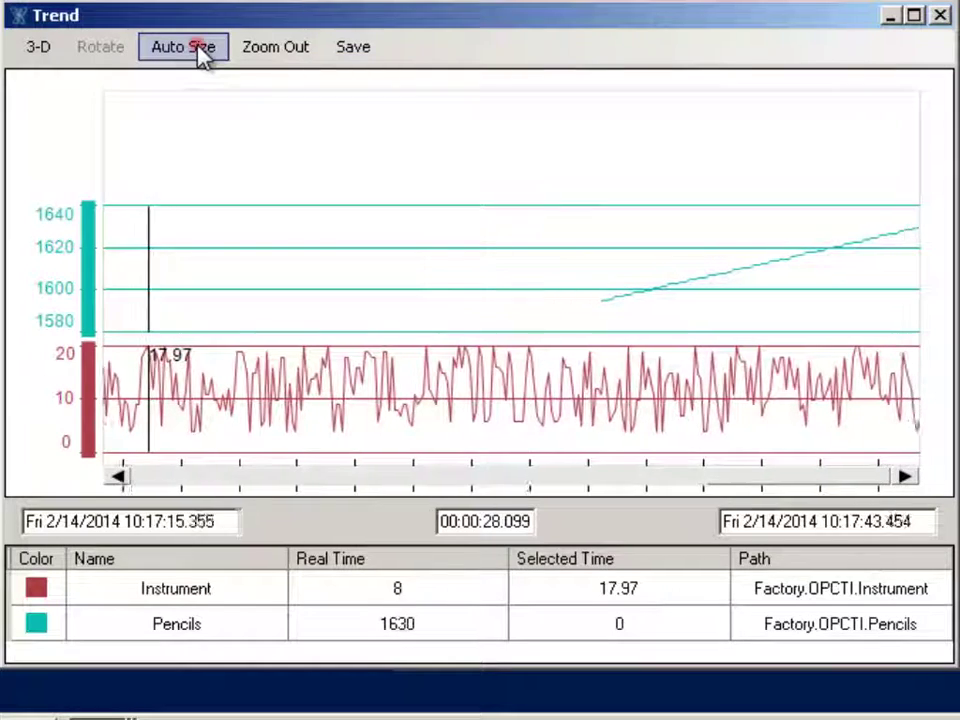
pyautogui.click(200, 56)
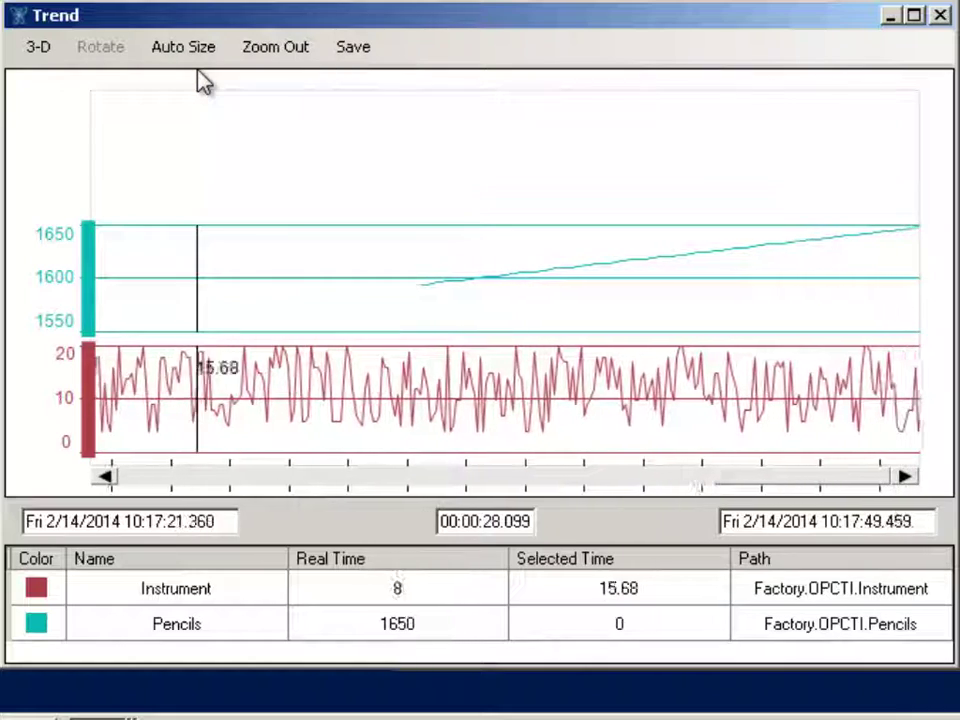
pyautogui.moveTo(88, 282); pyautogui.dragTo(88, 395)
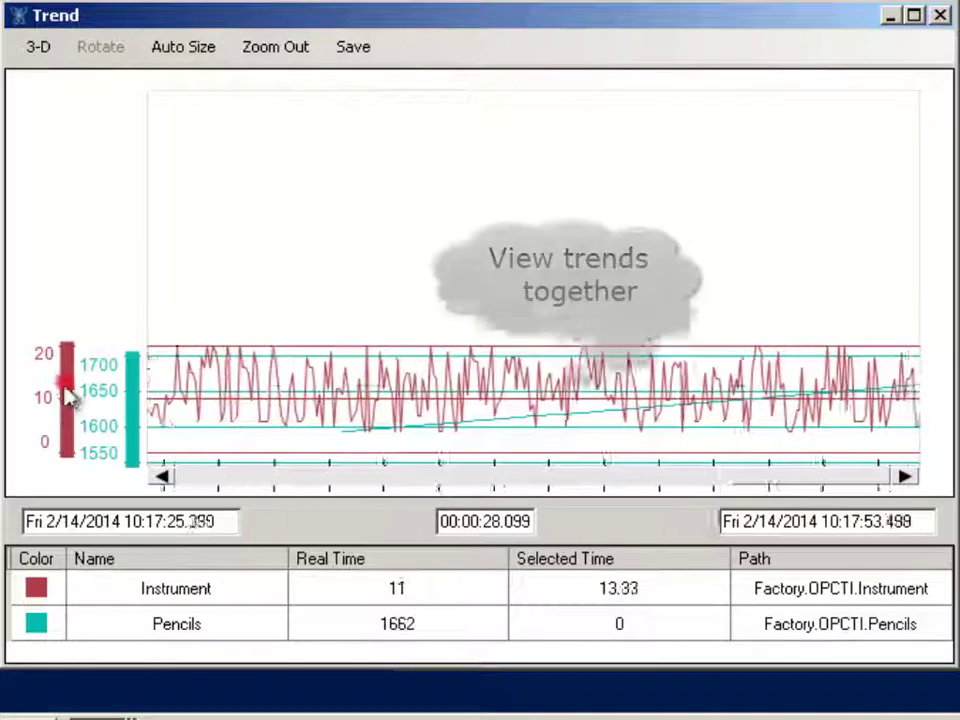
pyautogui.moveTo(71, 446); pyautogui.dragTo(71, 456)
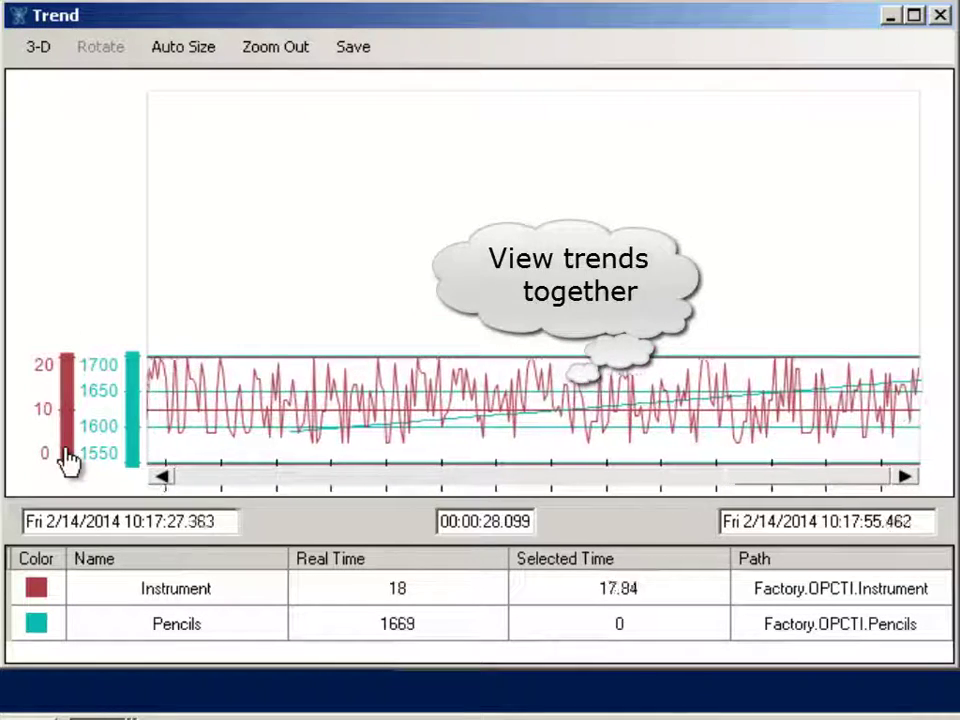
pyautogui.moveTo(72, 362); pyautogui.dragTo(75, 317)
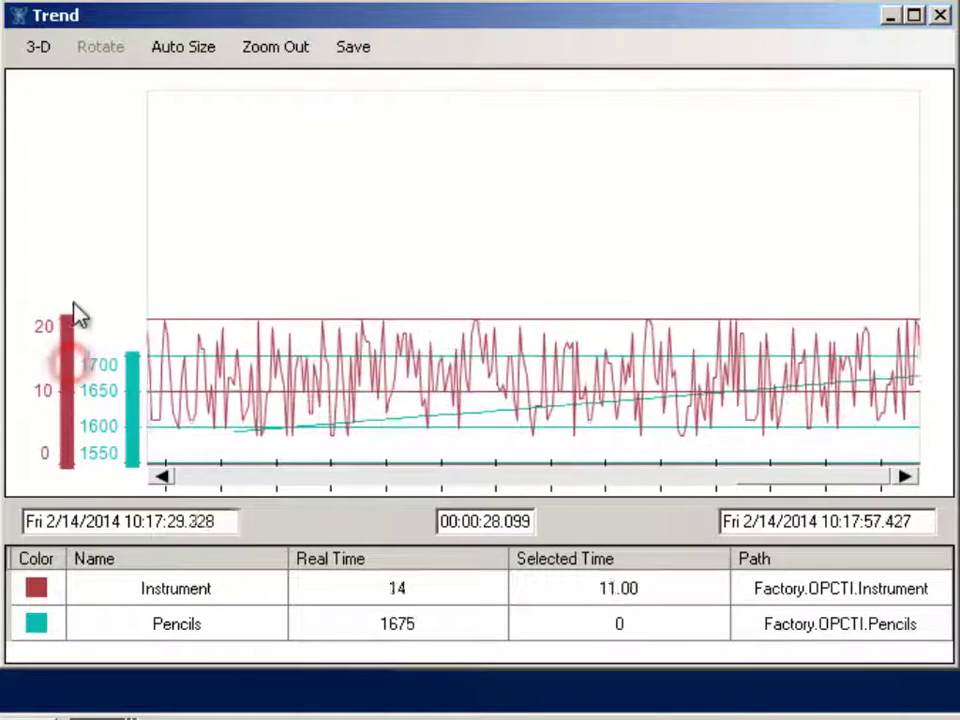
pyautogui.moveTo(133, 357); pyautogui.dragTo(133, 333)
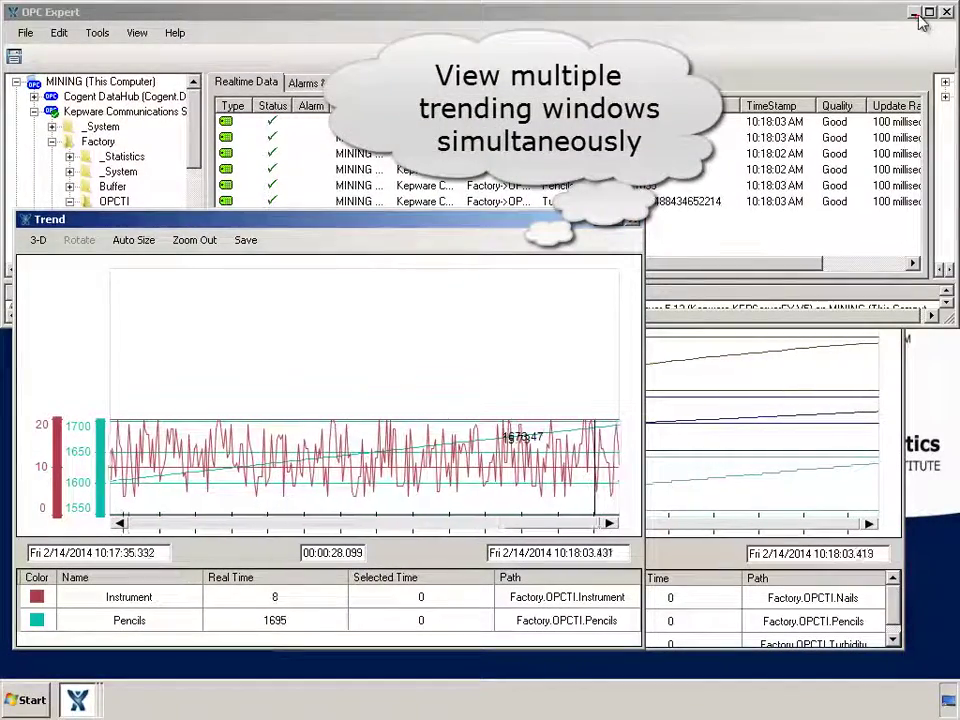
# Minimize the main window and narrow both trend windows so they sit side by side
pyautogui.click(914, 12)
pyautogui.moveTo(725, 223); pyautogui.dragTo(766, 242)
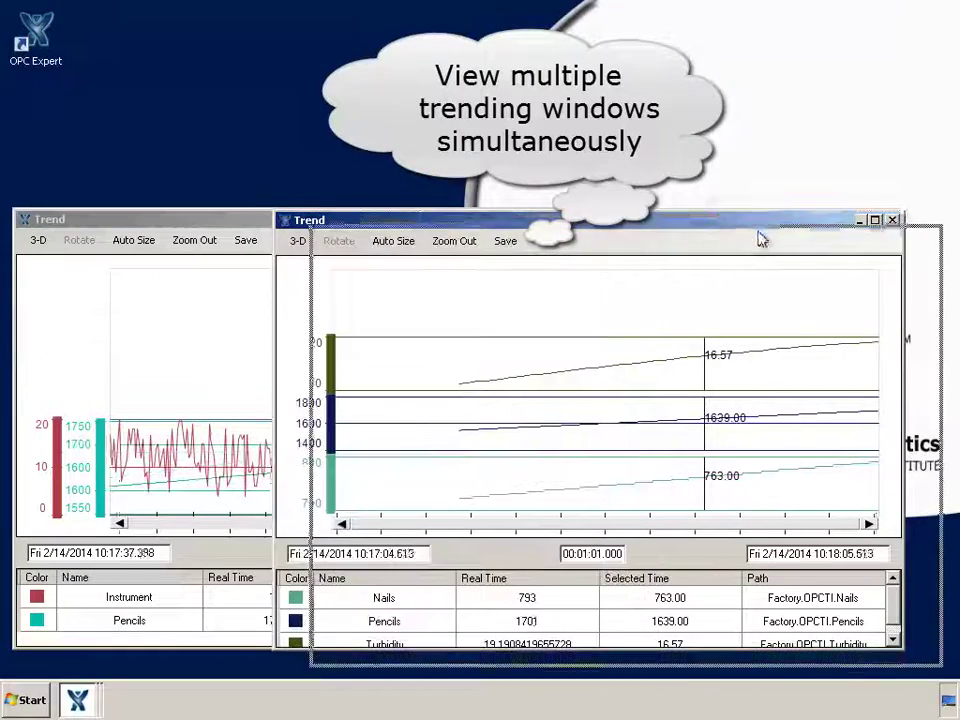
pyautogui.moveTo(317, 371); pyautogui.dragTo(601, 372)
pyautogui.click(517, 330)
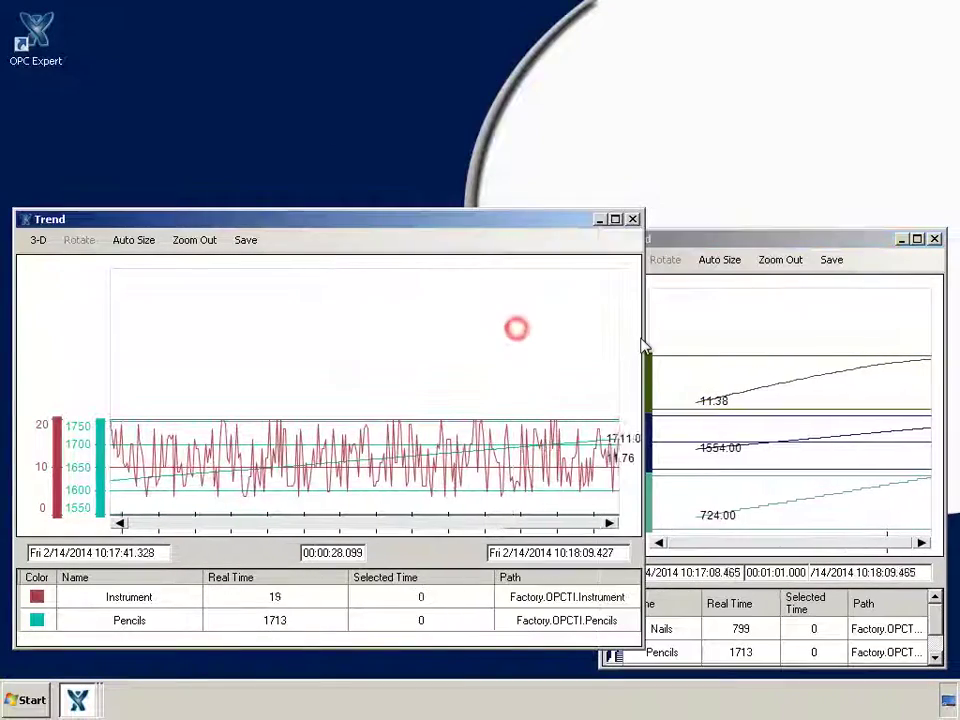
pyautogui.moveTo(643, 341); pyautogui.dragTo(586, 343)
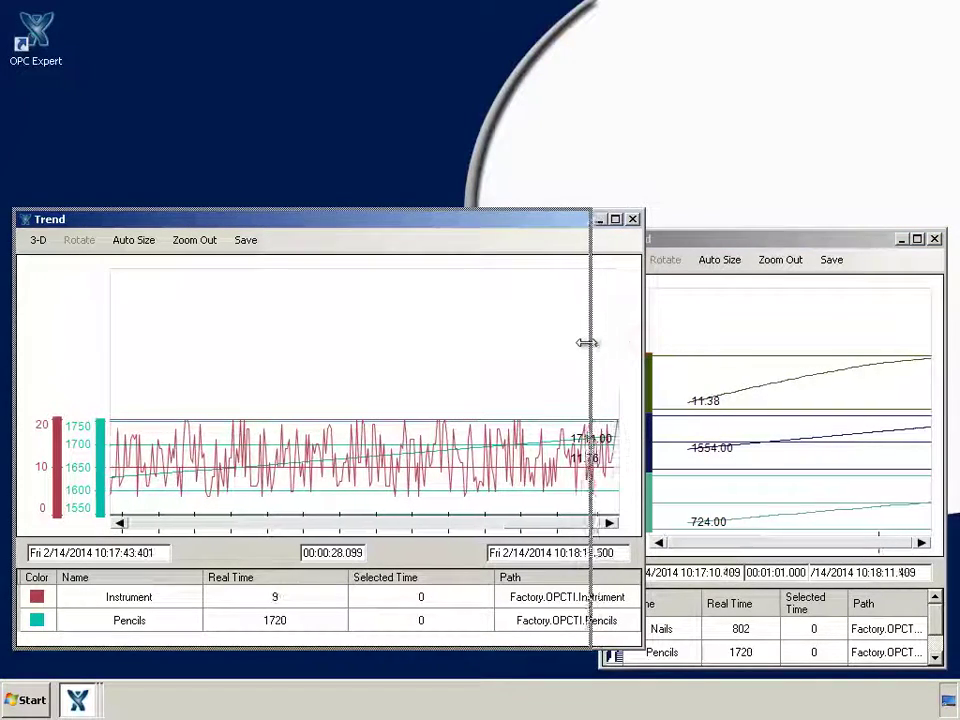